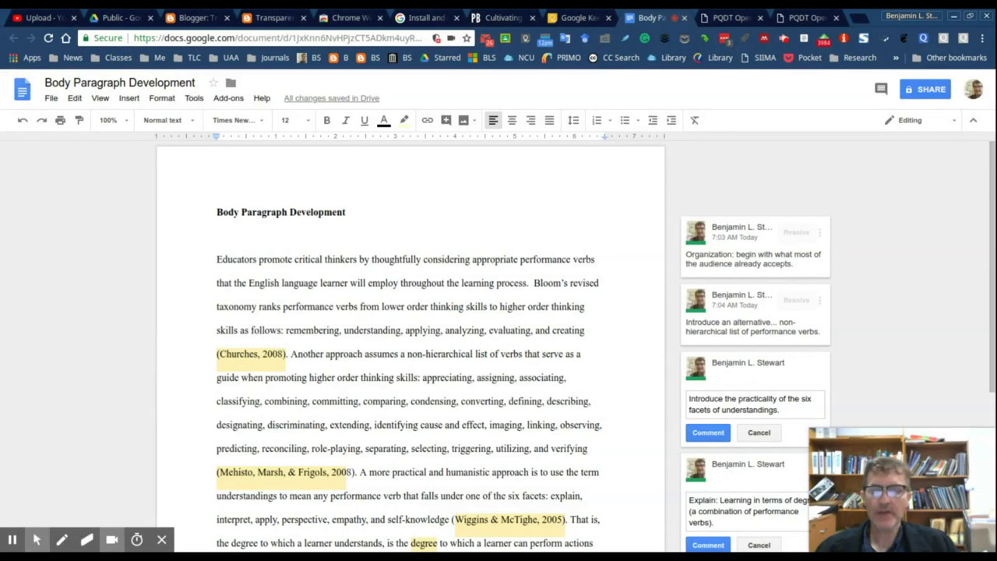
# Look over the Body Paragraph Development text, its highlighted citations and the margin comments.
pyautogui.scroll(-1, 395, 388)
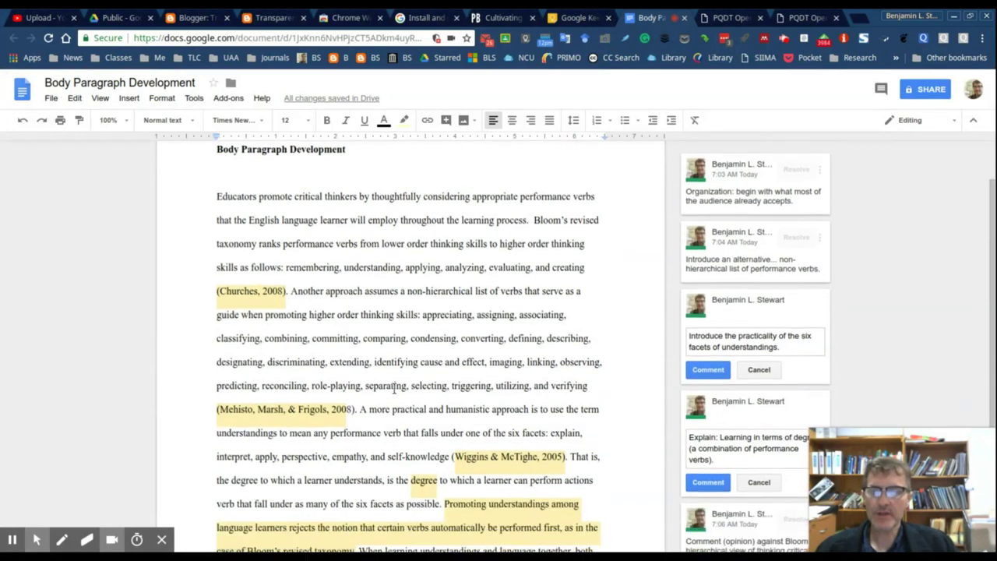
pyautogui.scroll(-2, 395, 388)
pyautogui.scroll(3, 384, 393)
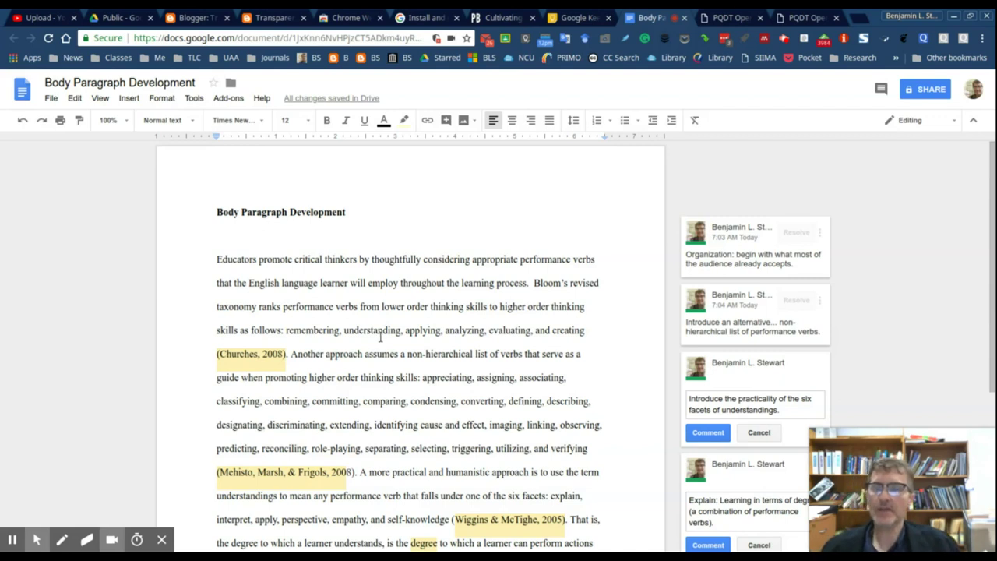
pyautogui.scroll(-3, 380, 337)
pyautogui.scroll(5, 380, 336)
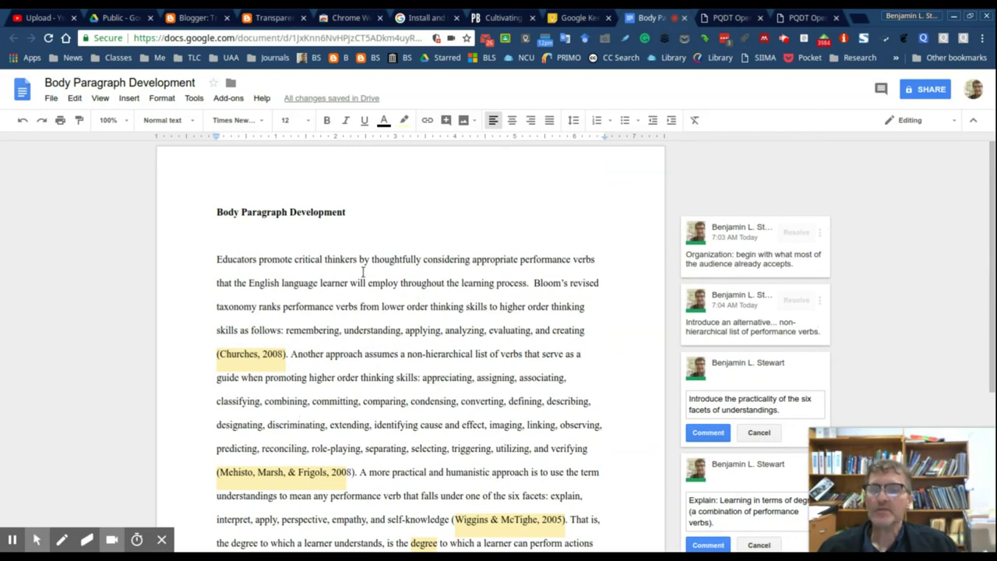
pyautogui.scroll(-1, 257, 268)
pyautogui.scroll(1, 254, 265)
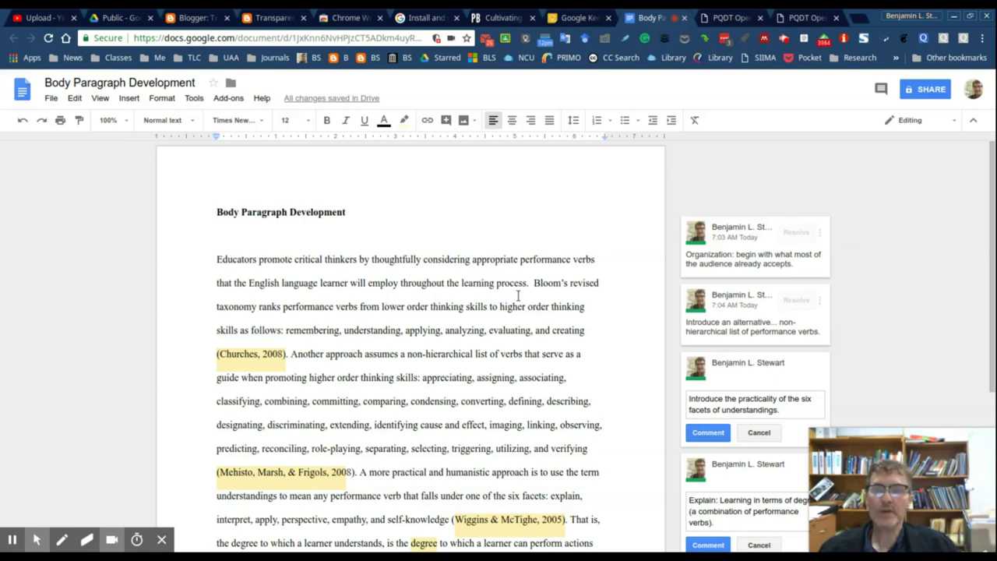
pyautogui.scroll(-1, 519, 232)
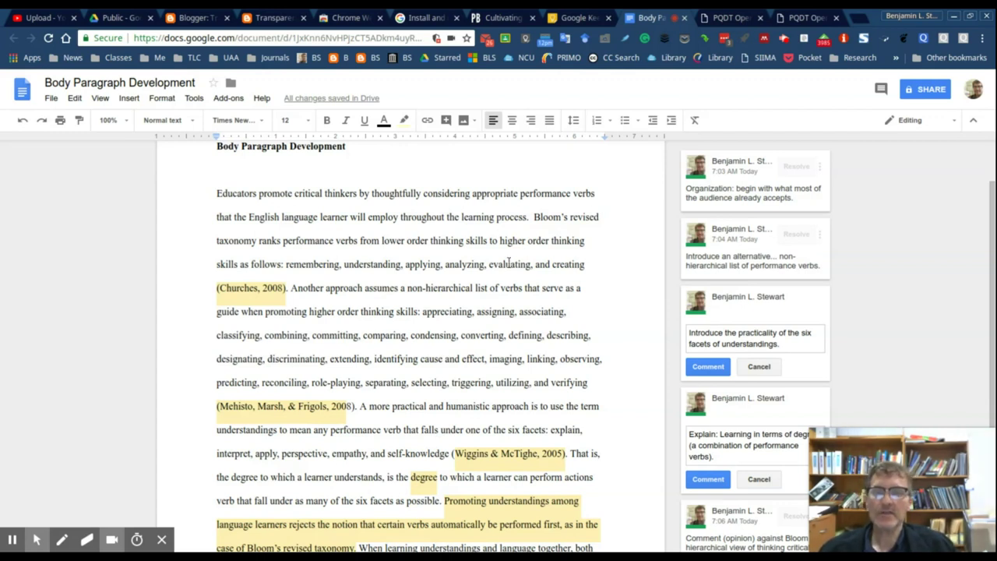
# Select and examine the sentence on Bloom's revised taxonomy up to its highlighted citation.
pyautogui.moveTo(534, 217); pyautogui.dragTo(294, 290)
pyautogui.click(592, 258)
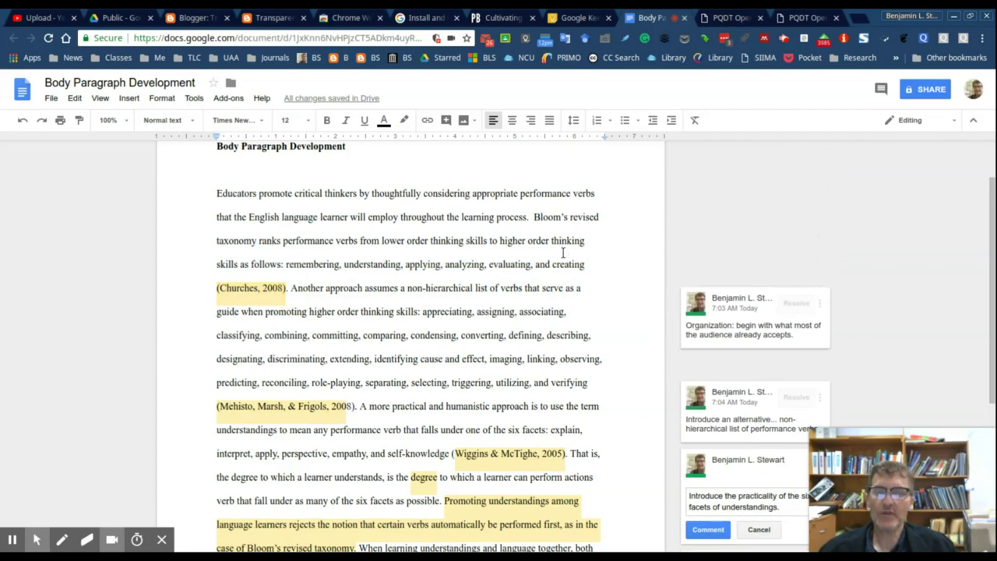
pyautogui.click(562, 243)
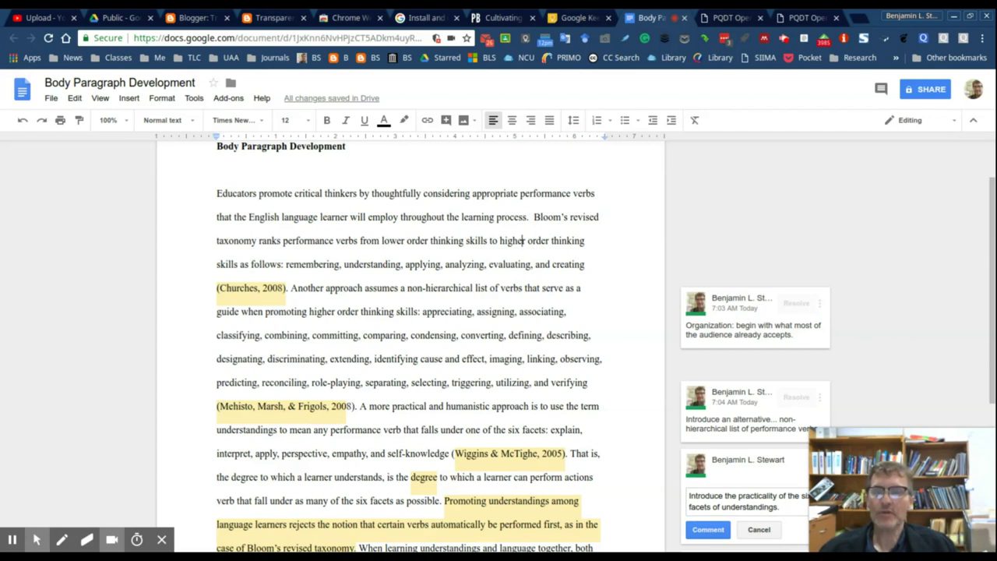
# Select and examine the "Another approach assumes a non-hierarchical list of verbs" sentence.
pyautogui.moveTo(331, 289); pyautogui.dragTo(468, 337)
pyautogui.scroll(-1, 493, 319)
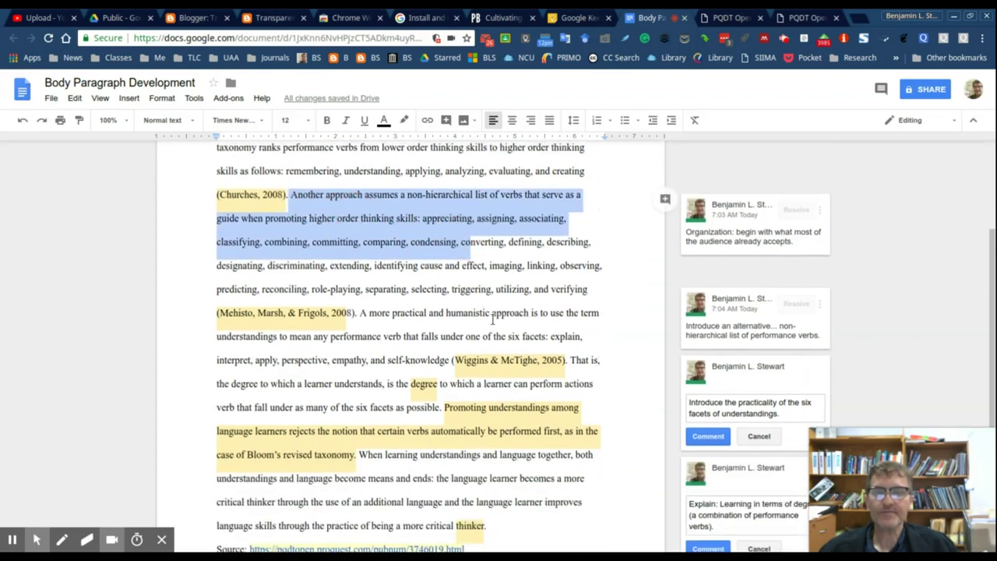
pyautogui.scroll(1, 432, 257)
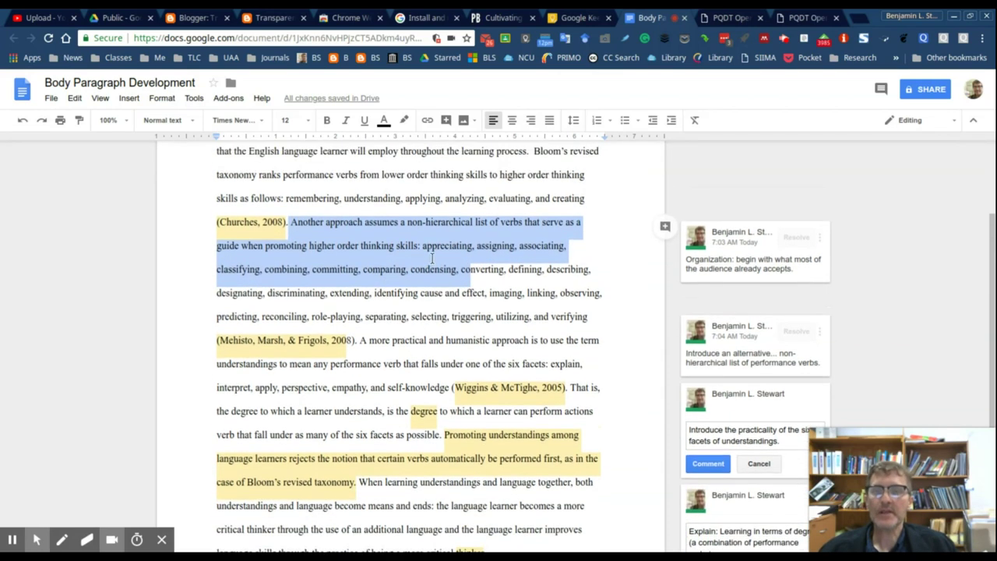
pyautogui.click(428, 256)
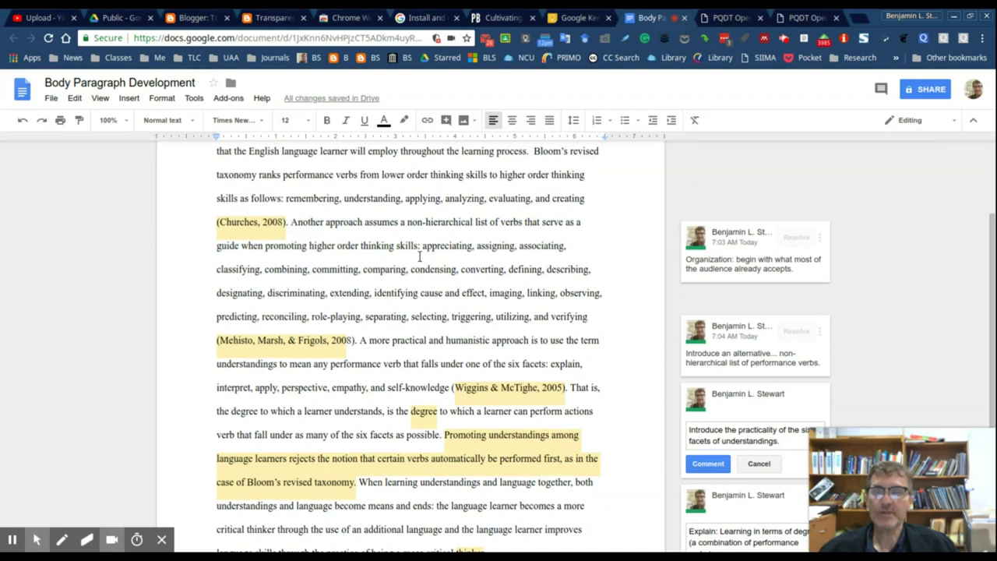
pyautogui.scroll(2, 419, 255)
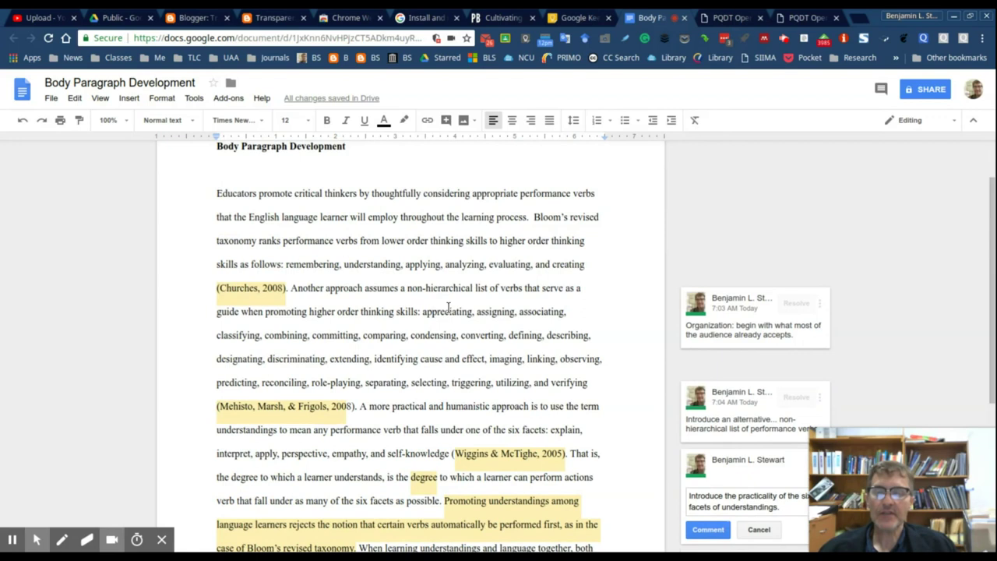
pyautogui.scroll(-2, 429, 299)
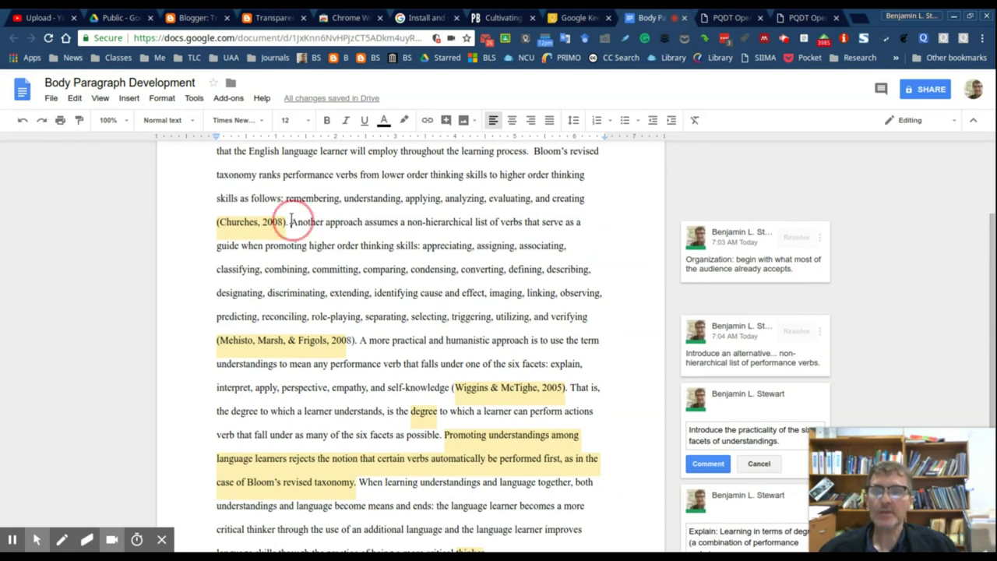
pyautogui.moveTo(293, 222); pyautogui.dragTo(534, 293)
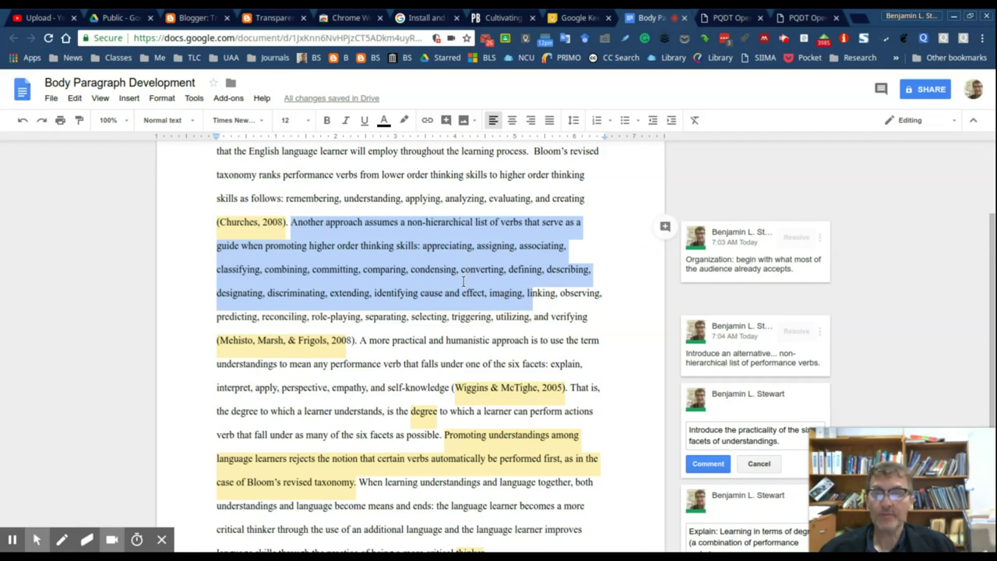
# Select the "A more practical and humanistic approach" sentence and compare it with the text before it.
pyautogui.scroll(-3, 464, 281)
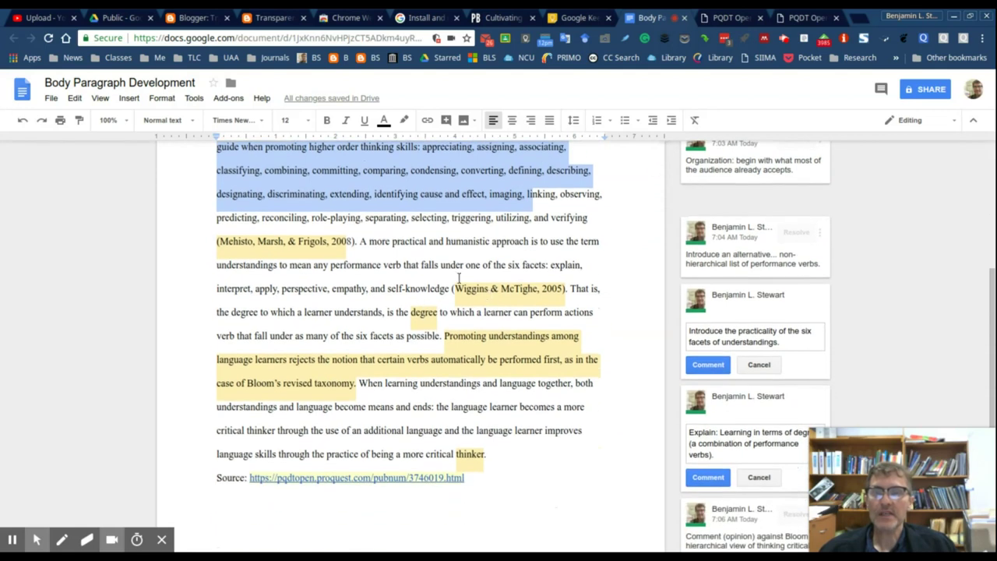
pyautogui.click(445, 264)
pyautogui.moveTo(361, 240); pyautogui.dragTo(580, 290)
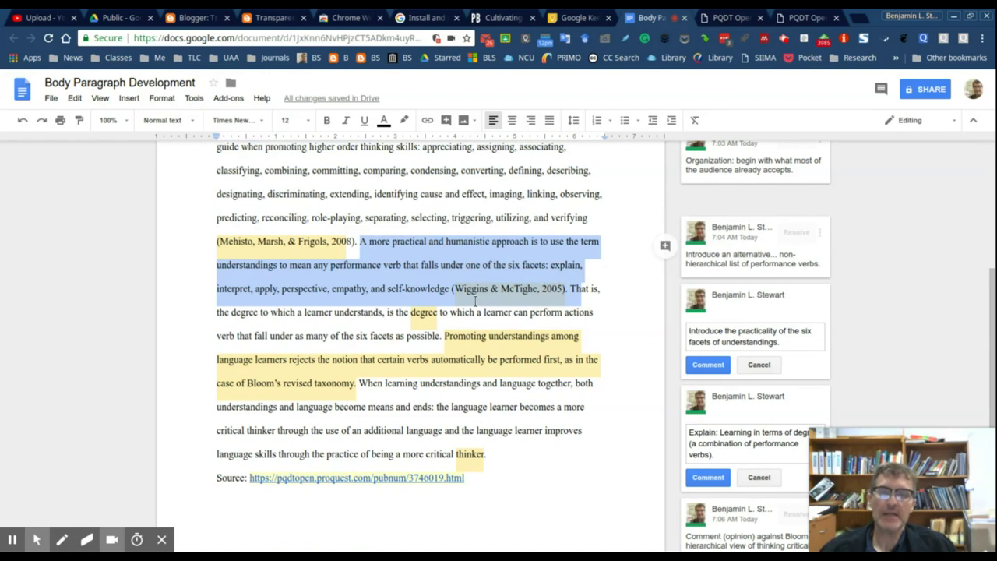
pyautogui.scroll(3, 465, 299)
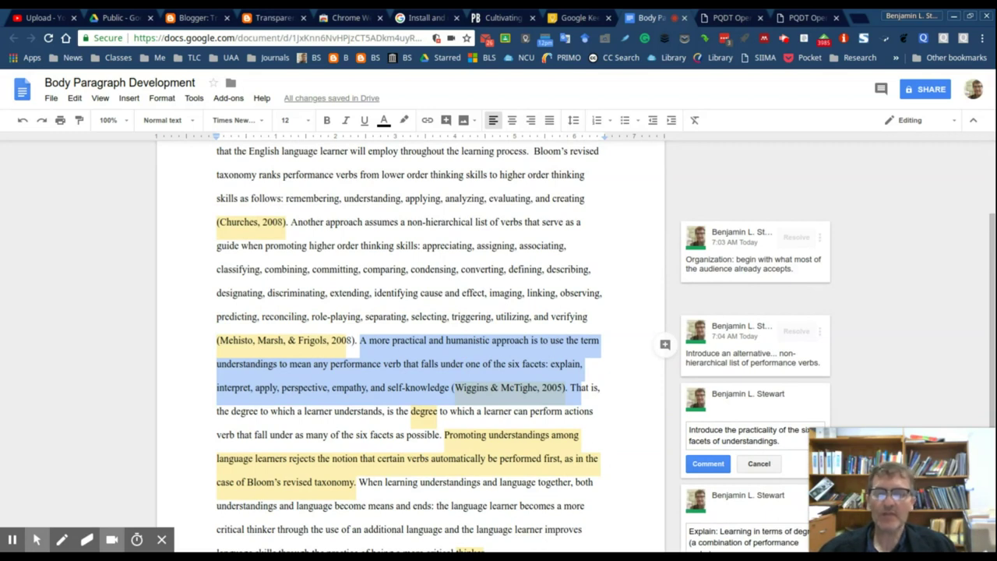
pyautogui.scroll(-1, 464, 299)
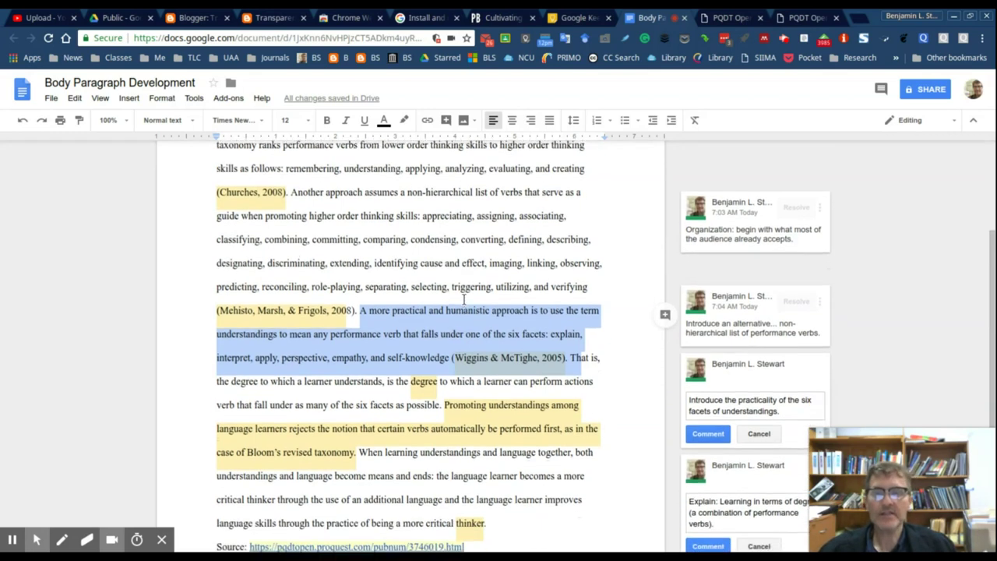
pyautogui.scroll(2, 460, 233)
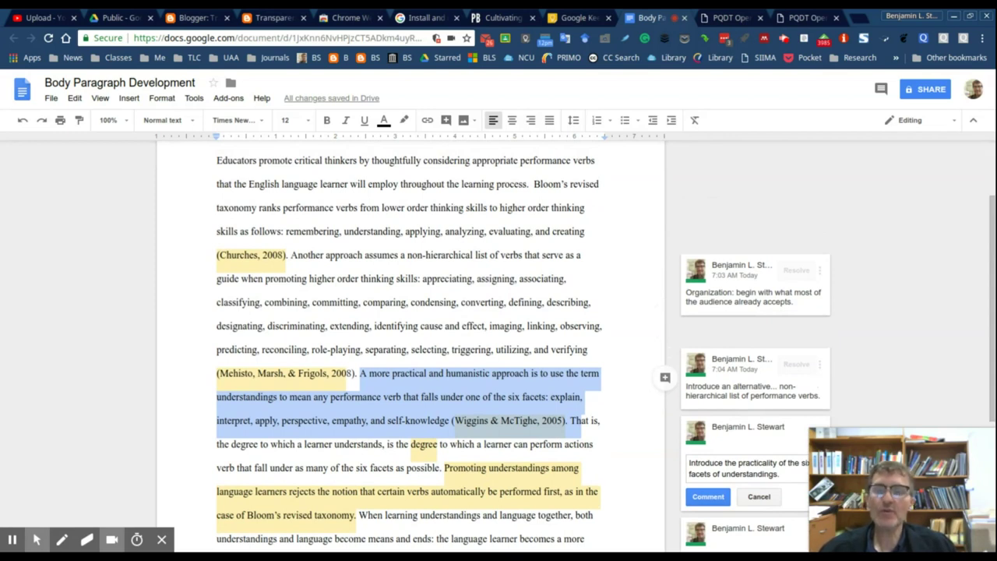
pyautogui.scroll(-1, 465, 305)
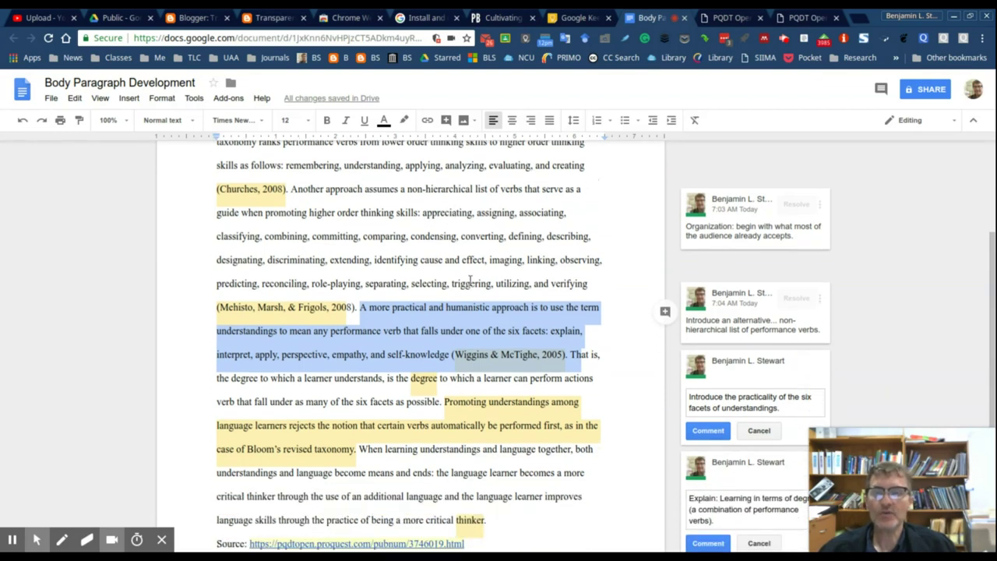
pyautogui.scroll(-1, 465, 305)
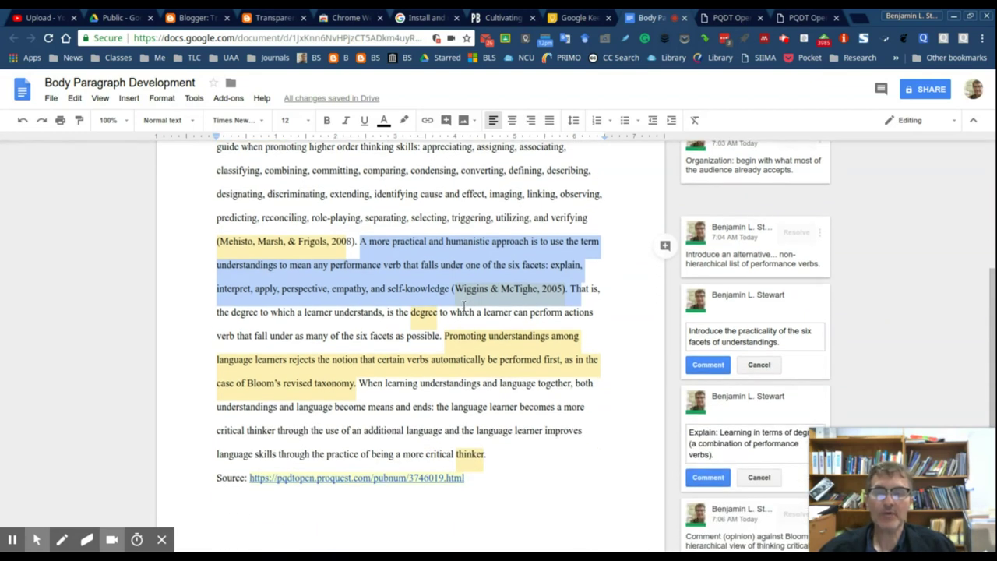
# Select the "That is, the degree to which a learner understands" explanation and review it against the rest of the paragraph.
pyautogui.click(550, 312)
pyautogui.click(588, 289)
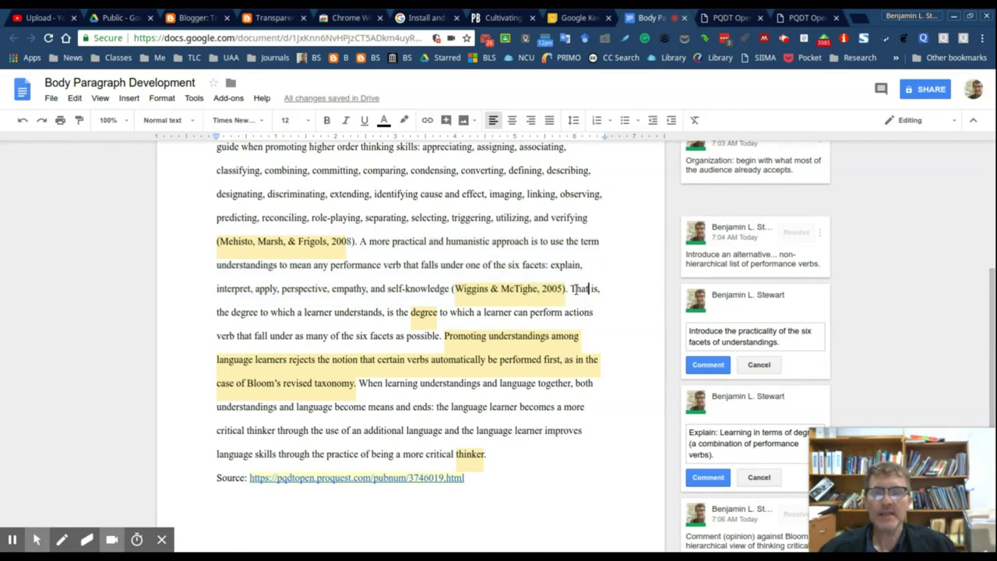
pyautogui.moveTo(568, 288); pyautogui.dragTo(605, 314)
pyautogui.scroll(2, 509, 313)
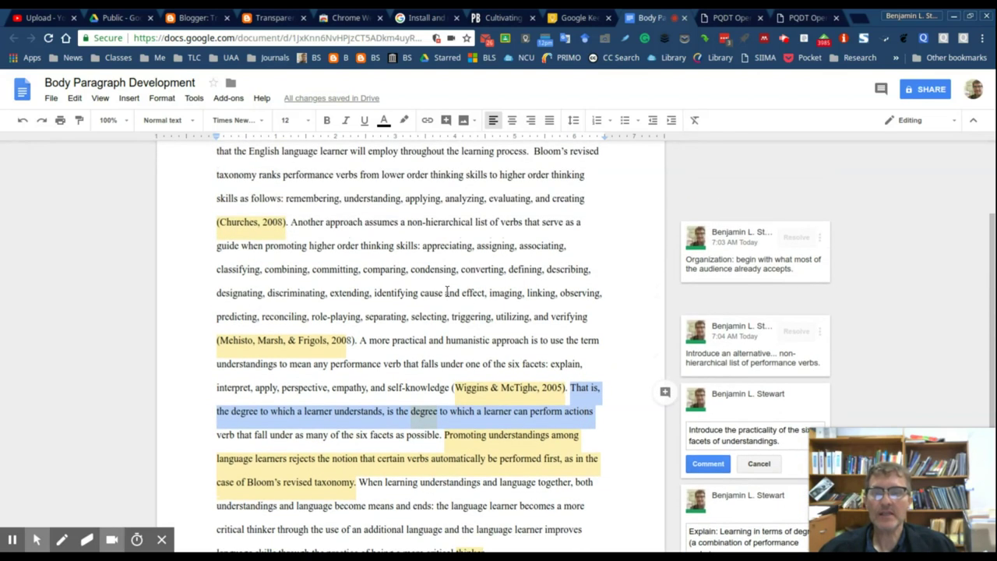
pyautogui.scroll(2, 389, 263)
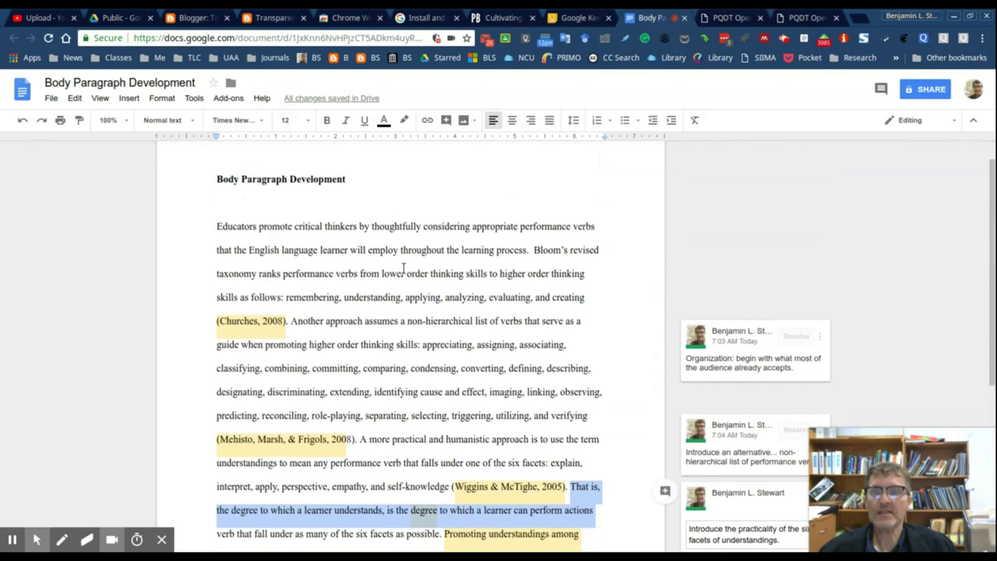
pyautogui.scroll(-3, 403, 268)
pyautogui.scroll(-2, 525, 316)
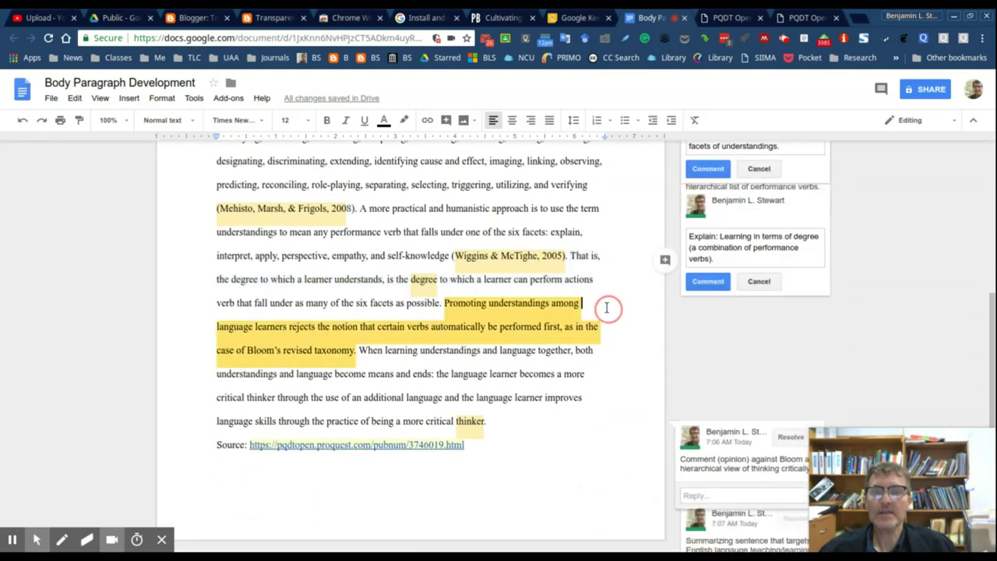
# Examine the comment on the "Promoting understandings among language learners" sentence and the summarizing sentence that follows it.
pyautogui.click(586, 265)
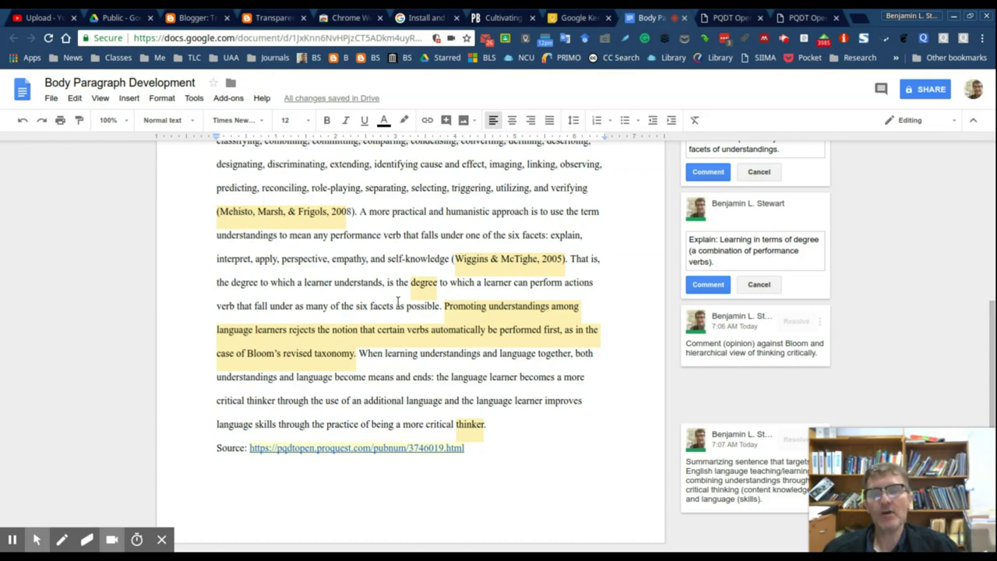
pyautogui.click(474, 282)
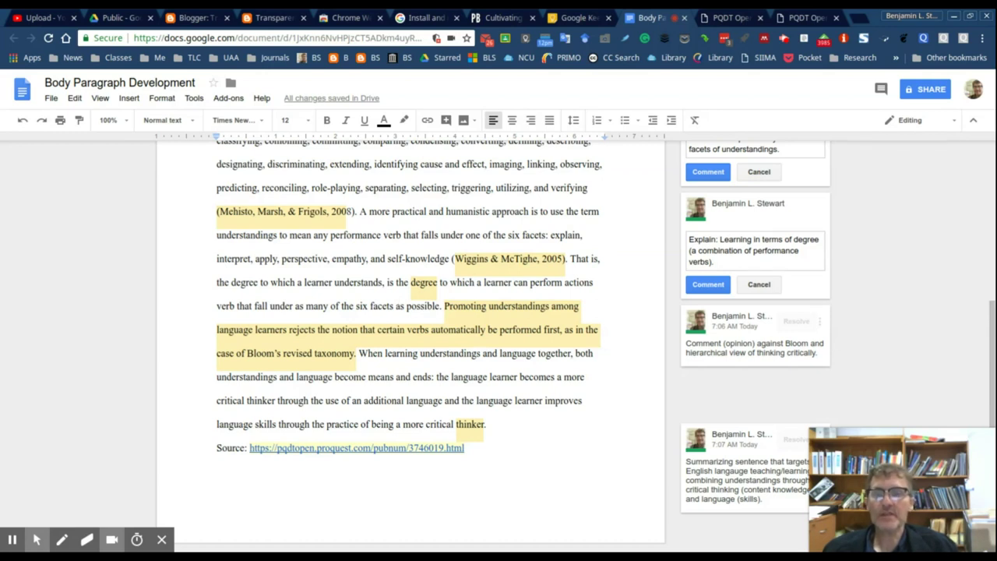
pyautogui.click(485, 290)
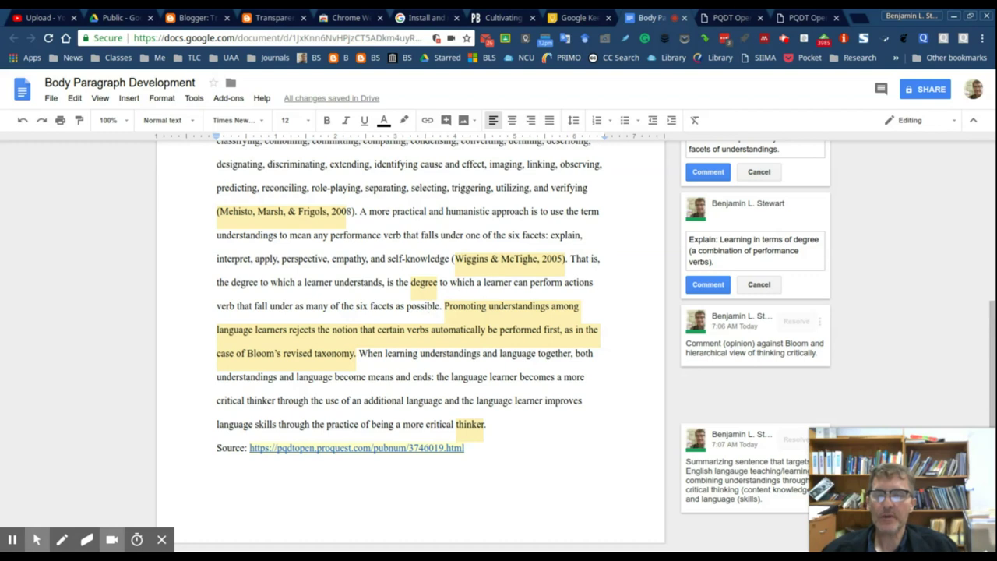
pyautogui.click(446, 306)
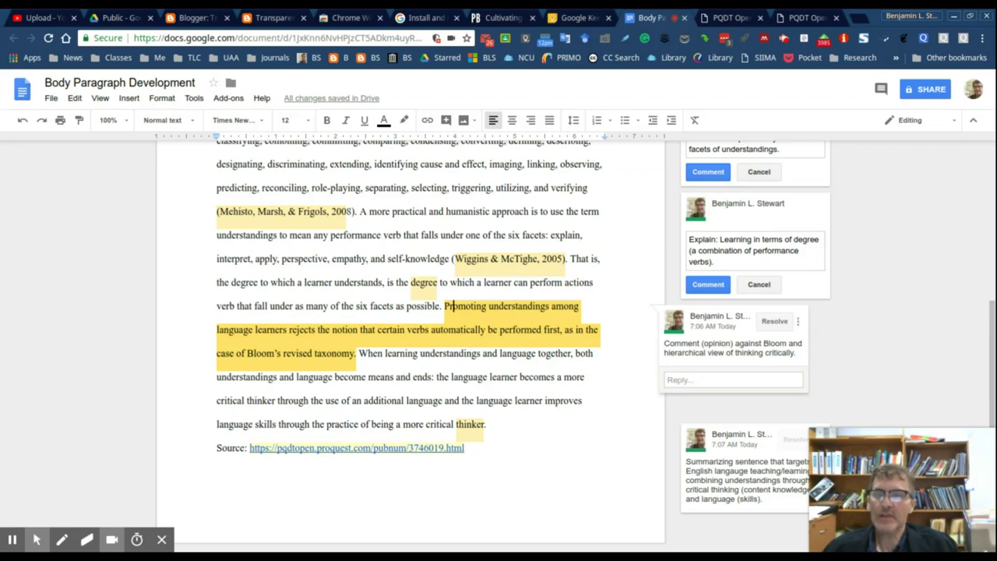
pyautogui.click(400, 360)
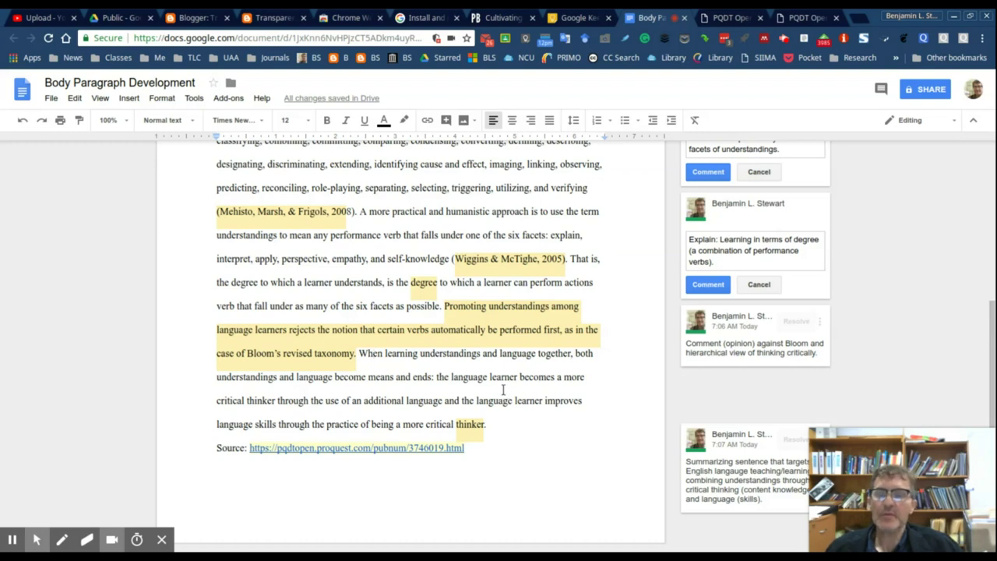
pyautogui.click(473, 377)
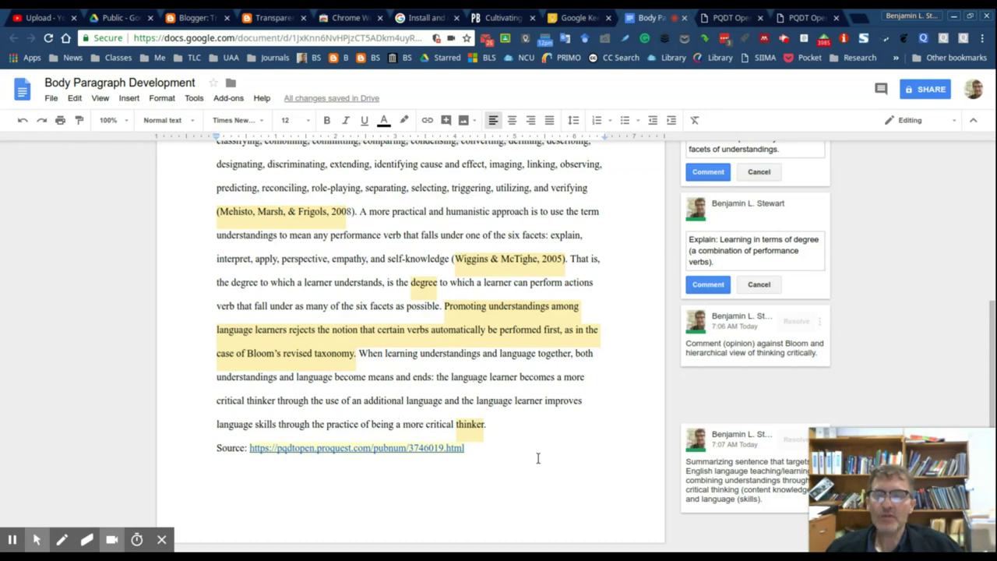
# Review the whole paragraph once more, from the opening sentence to the source link, alongside its comments.
pyautogui.scroll(5, 474, 472)
pyautogui.scroll(-3, 451, 379)
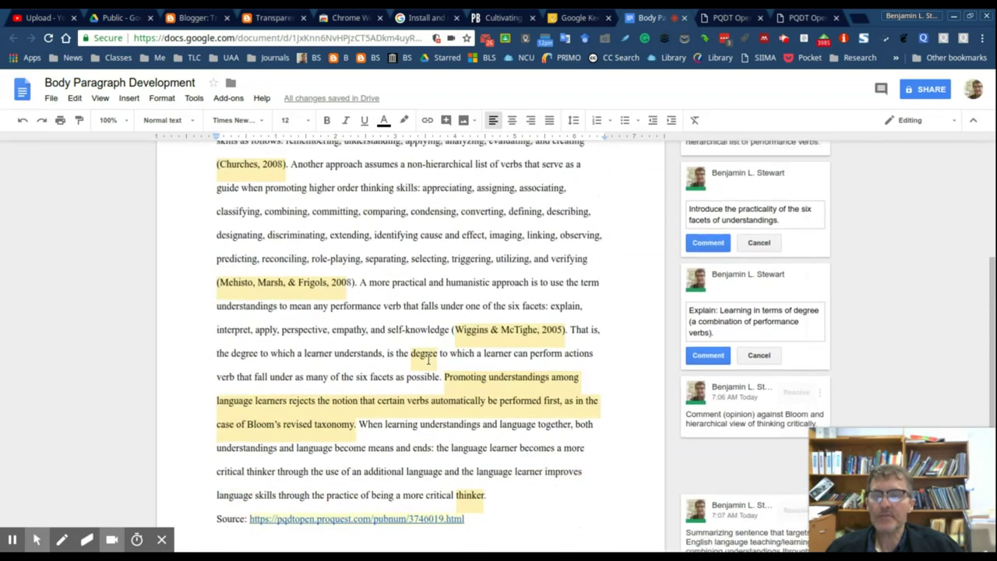
pyautogui.scroll(2, 428, 362)
pyautogui.scroll(1, 424, 359)
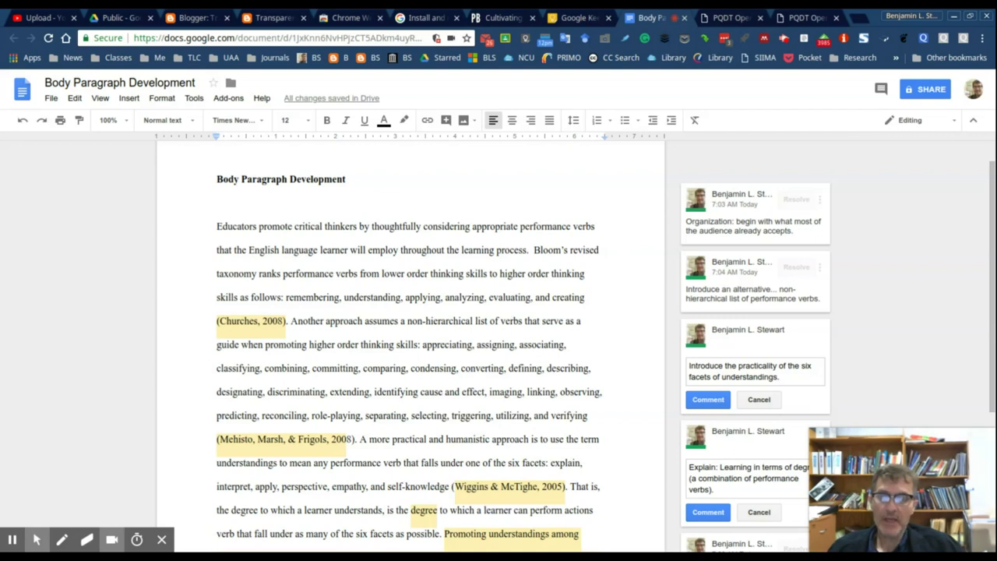
pyautogui.scroll(-3, 346, 343)
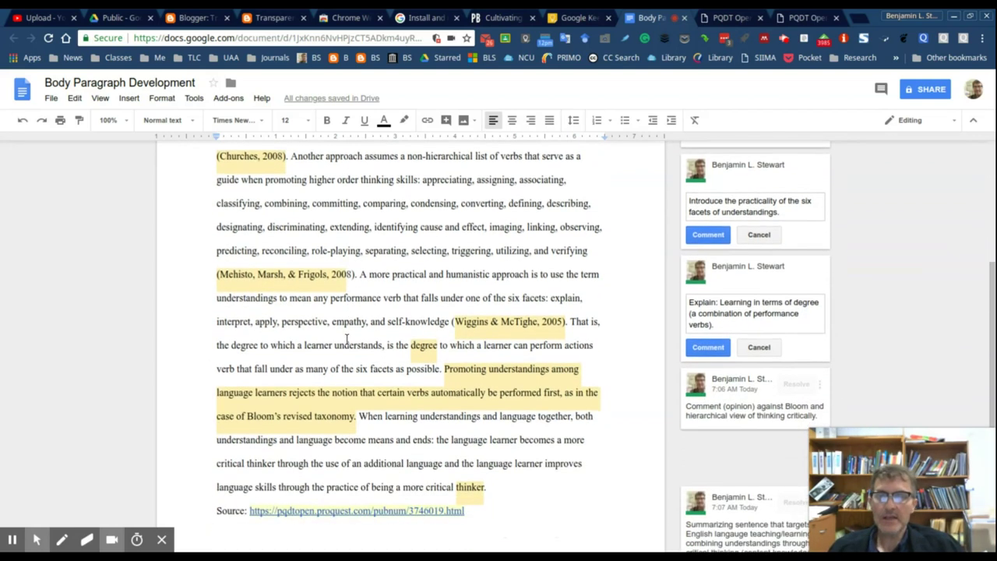
pyautogui.scroll(2, 346, 337)
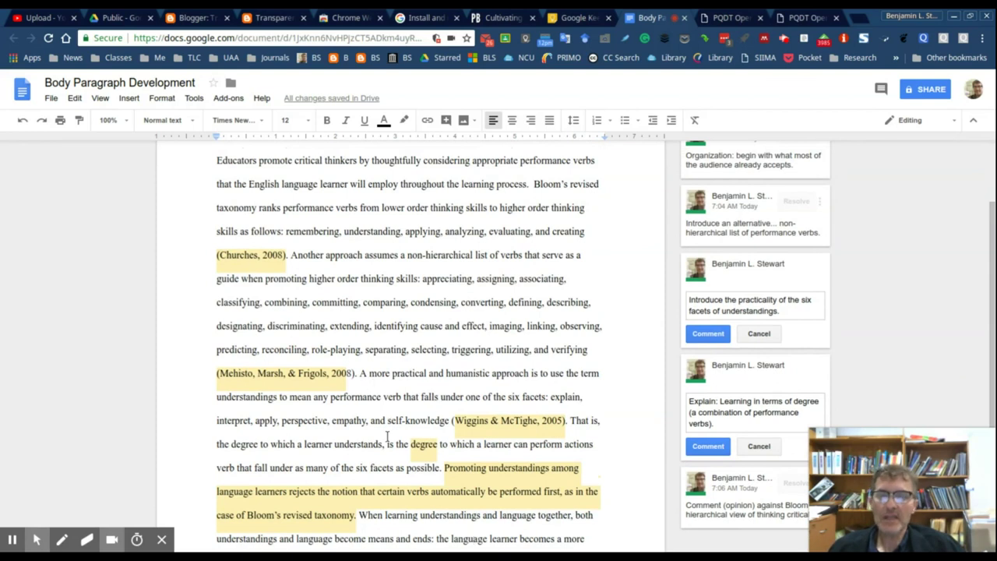
pyautogui.scroll(-1, 311, 343)
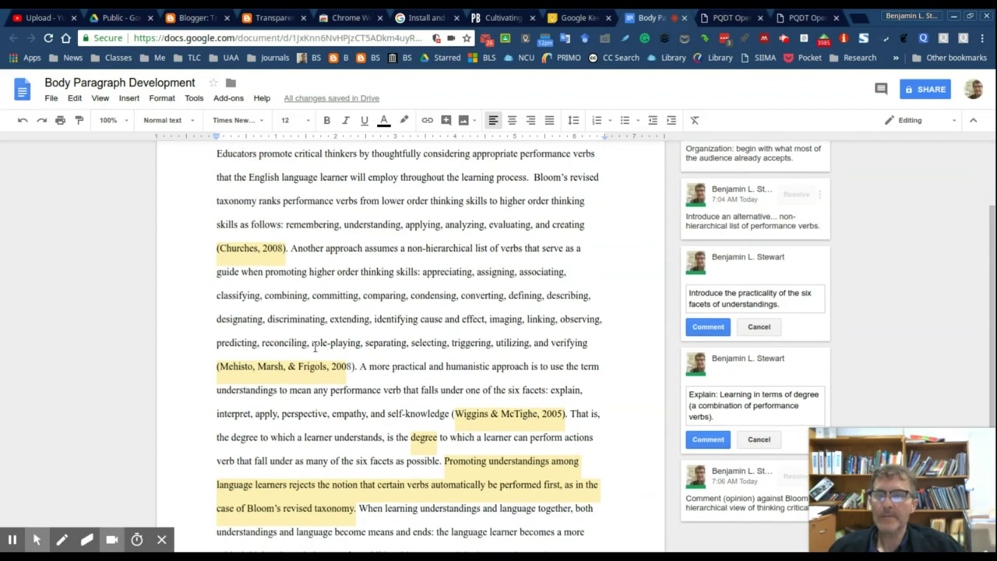
# Reread the paragraph from the opening sentence on critical thinkers through the cited approaches to the highlighted "Promoting understandings among language learners" sentence.
pyautogui.scroll(-3, 315, 348)
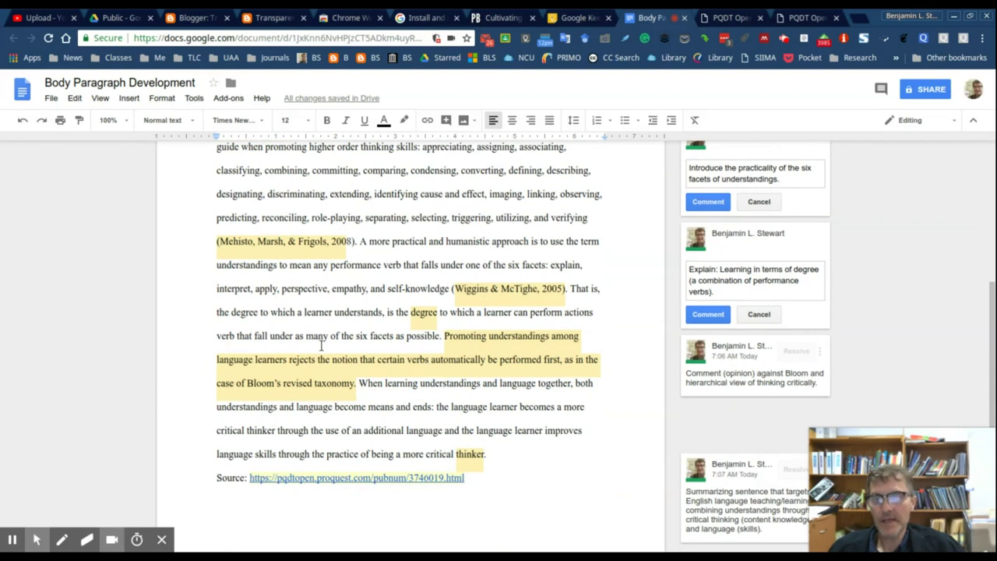
pyautogui.scroll(6, 321, 346)
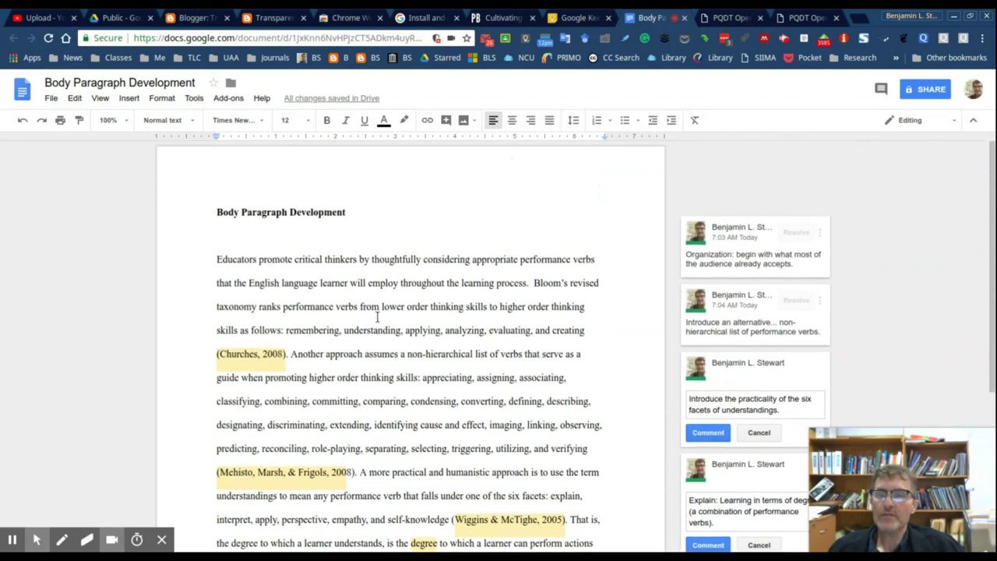
pyautogui.scroll(-1, 377, 316)
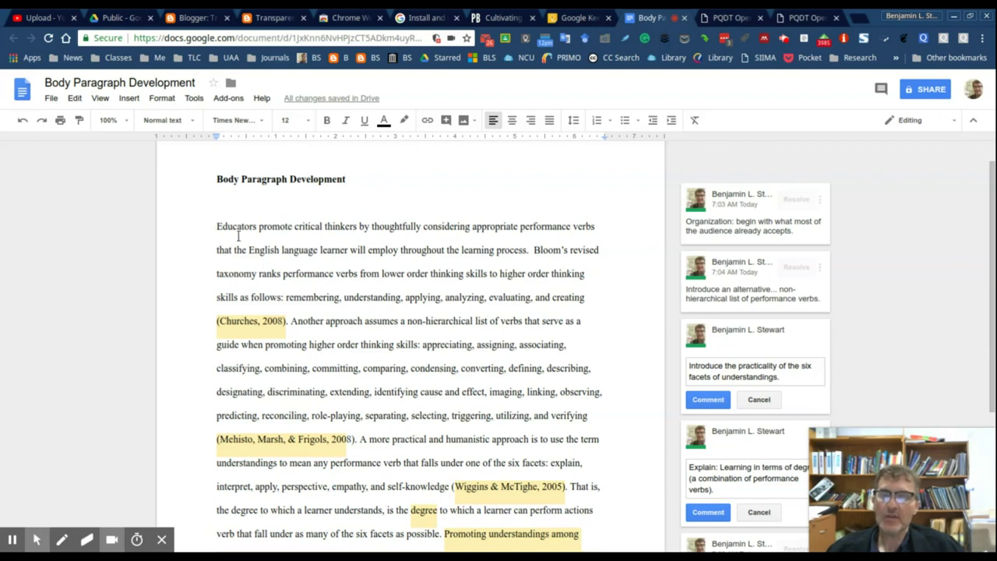
pyautogui.scroll(-1, 620, 296)
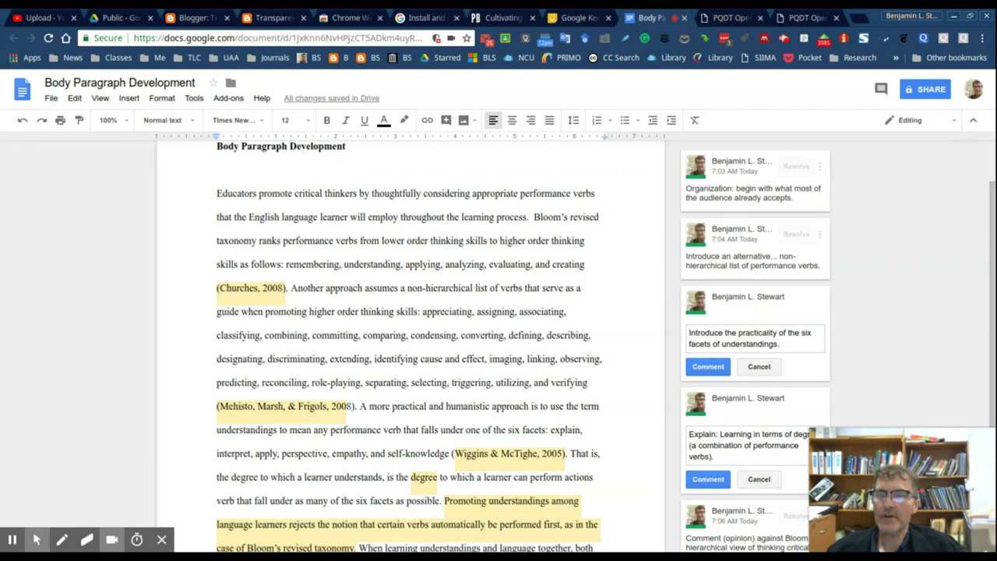
pyautogui.scroll(-5, 565, 340)
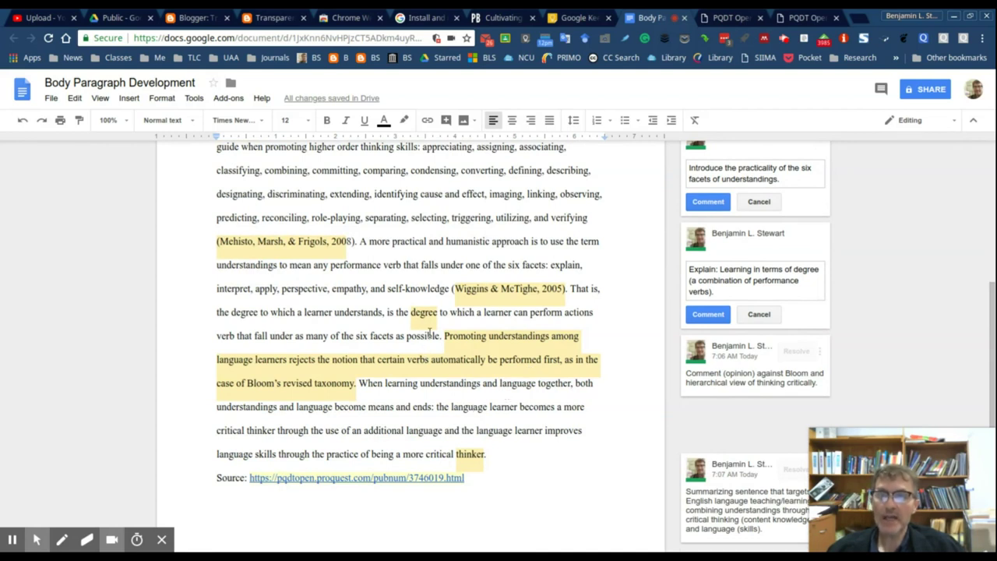
pyautogui.scroll(1, 472, 459)
pyautogui.scroll(-1, 472, 407)
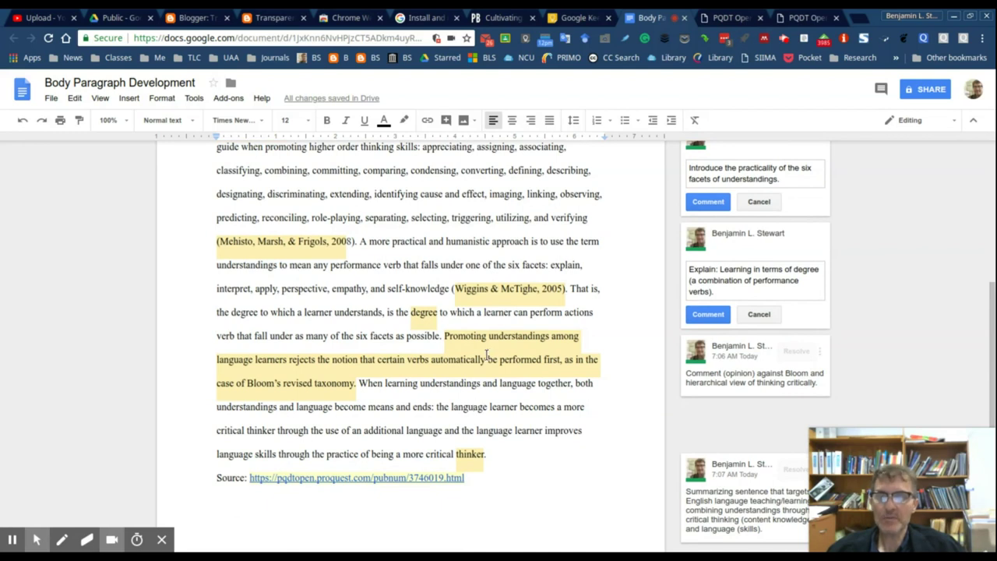
# Compare the opening sentence and the two cited verb lists with the opinion against Bloom's revised taxonomy and the summarizing sentence.
pyautogui.scroll(1, 474, 408)
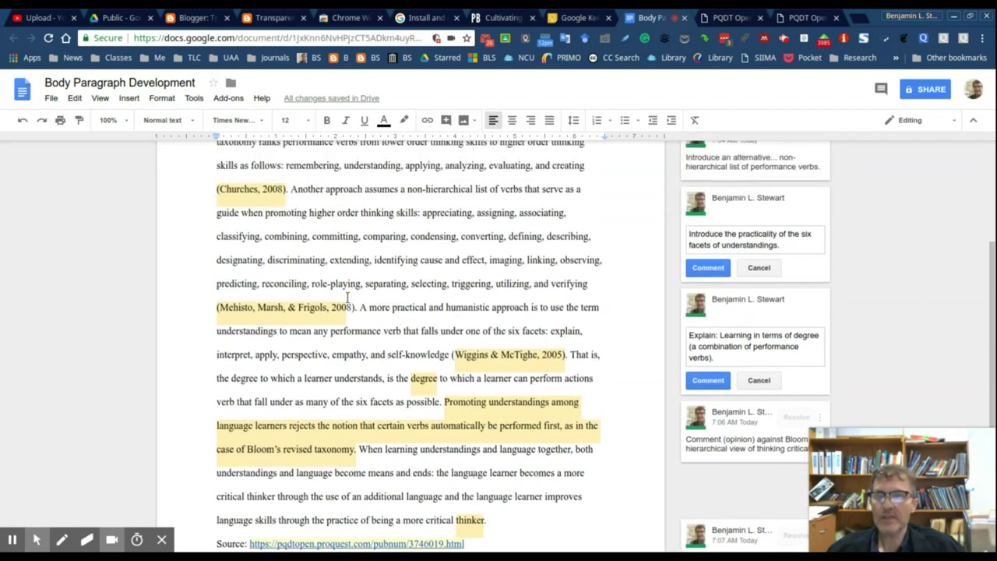
pyautogui.scroll(2, 335, 241)
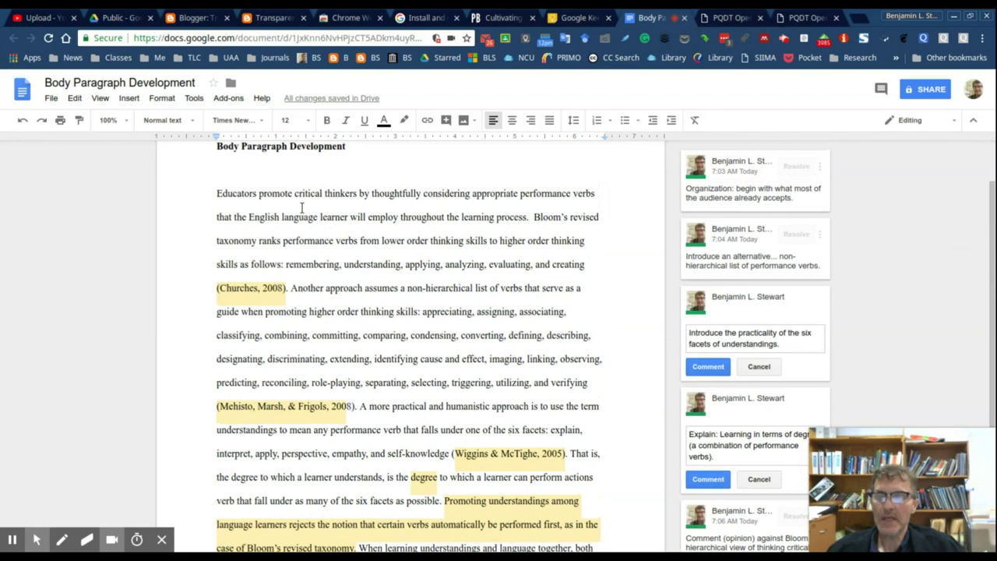
pyautogui.scroll(-3, 370, 280)
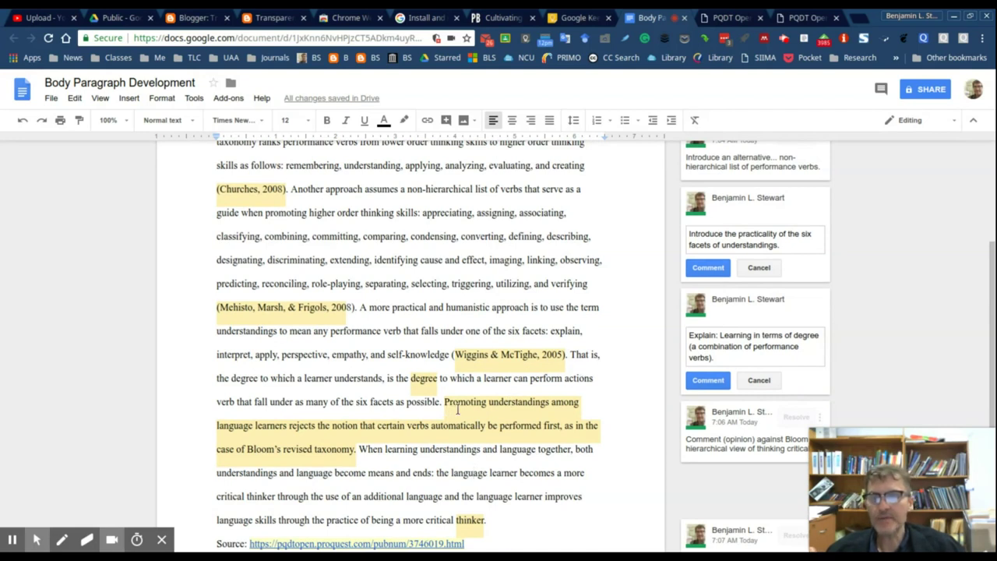
pyautogui.scroll(-1, 483, 407)
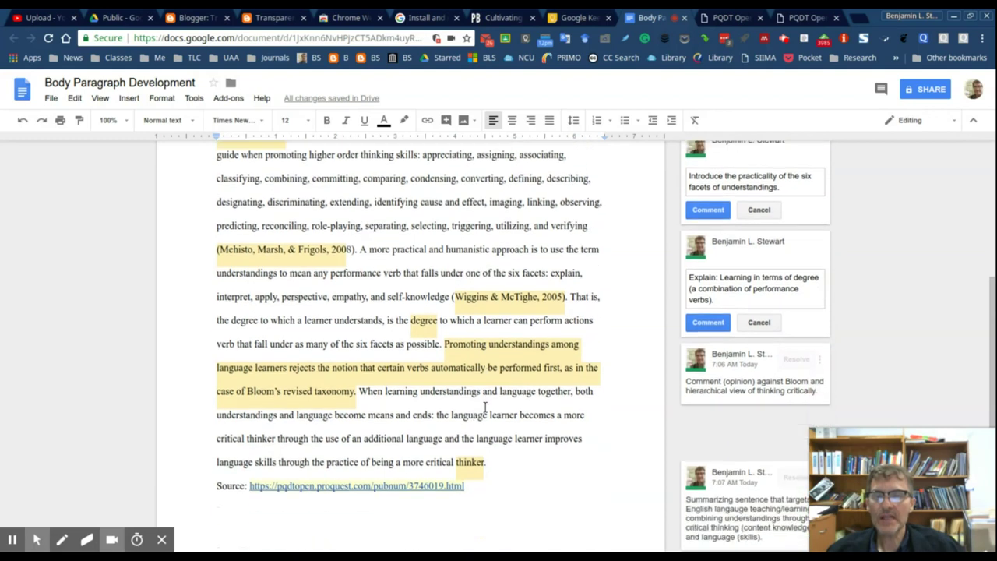
pyautogui.scroll(1, 485, 407)
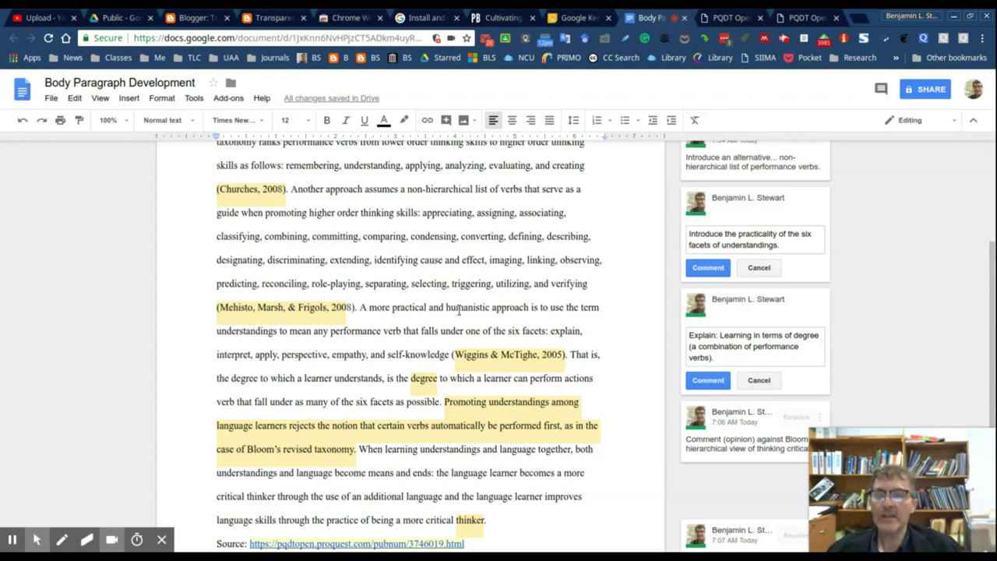
pyautogui.scroll(2, 382, 326)
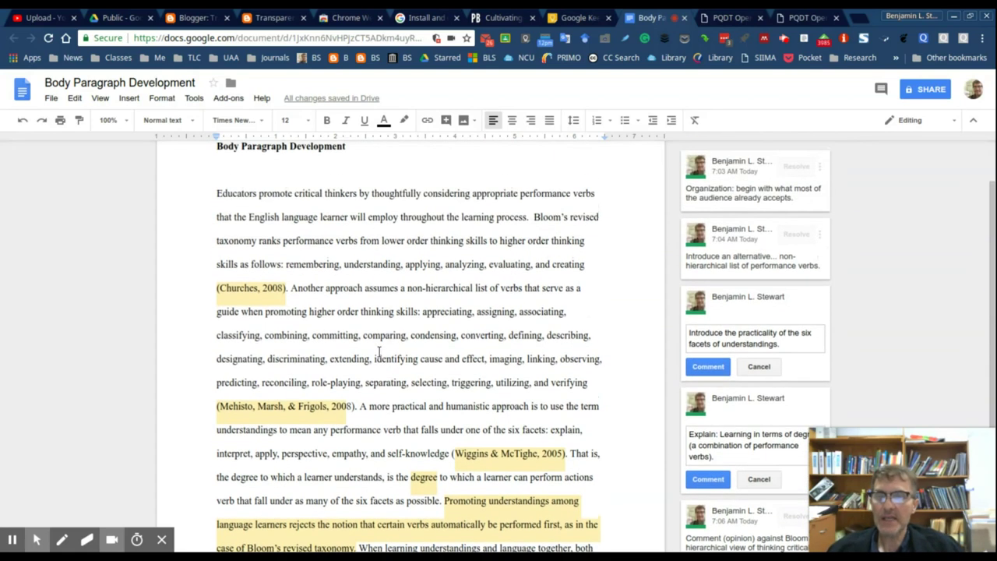
pyautogui.scroll(-2, 436, 420)
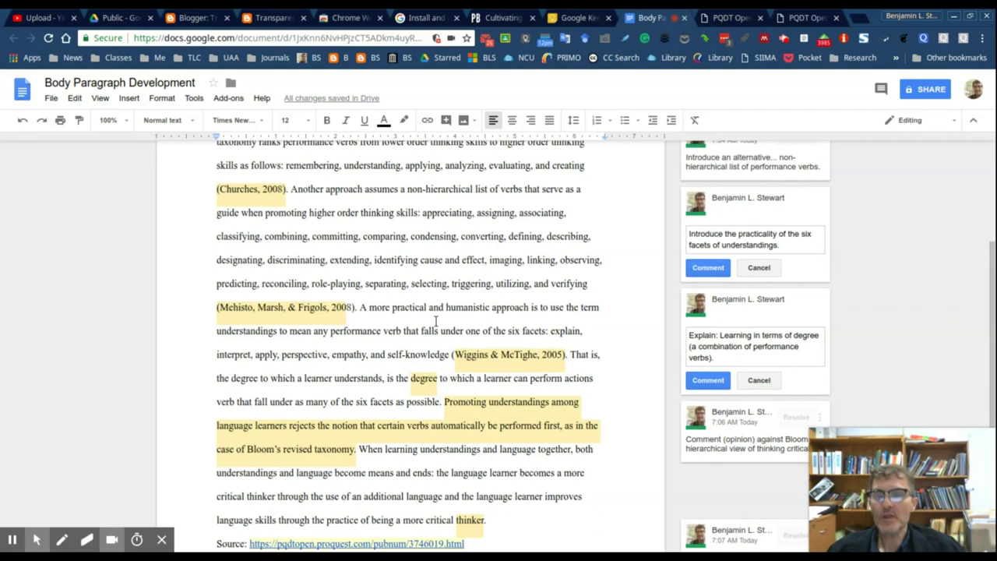
pyautogui.scroll(2, 437, 320)
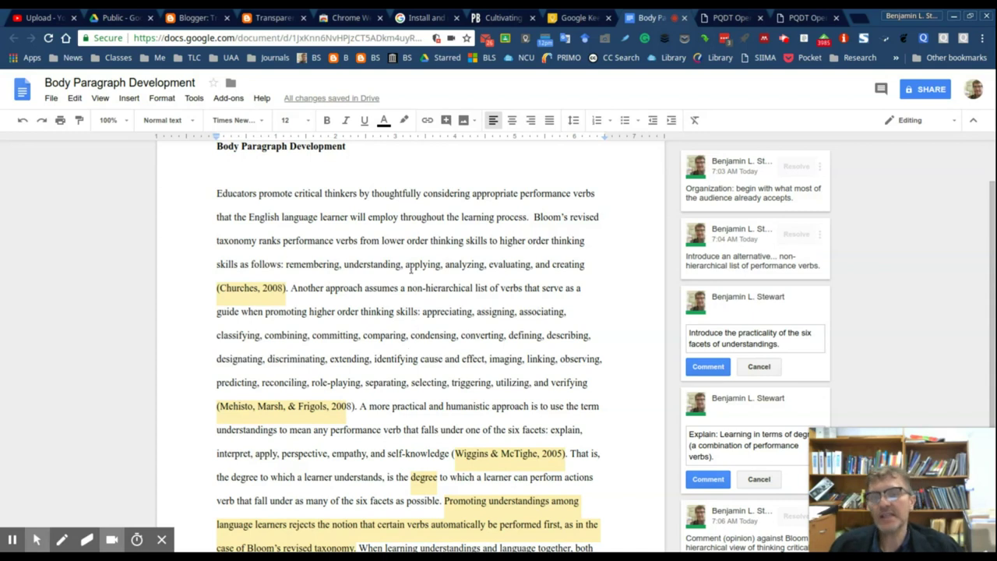
# Examine the full paragraph's organization from the "Body Paragraph Development" heading to the source link, together with the margin comments.
pyautogui.scroll(-1, 393, 296)
pyautogui.scroll(-3, 393, 296)
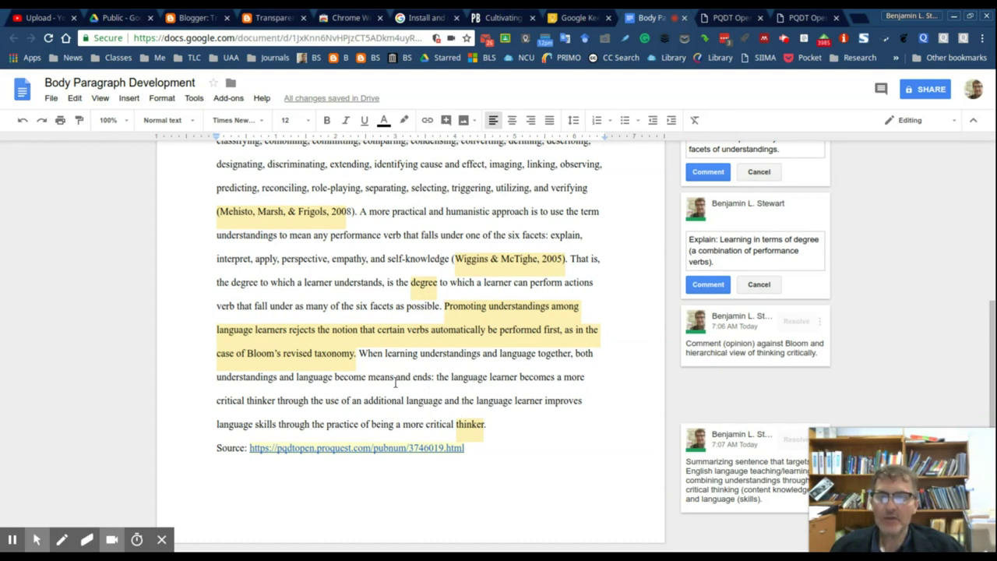
pyautogui.scroll(3, 414, 379)
pyautogui.scroll(3, 420, 371)
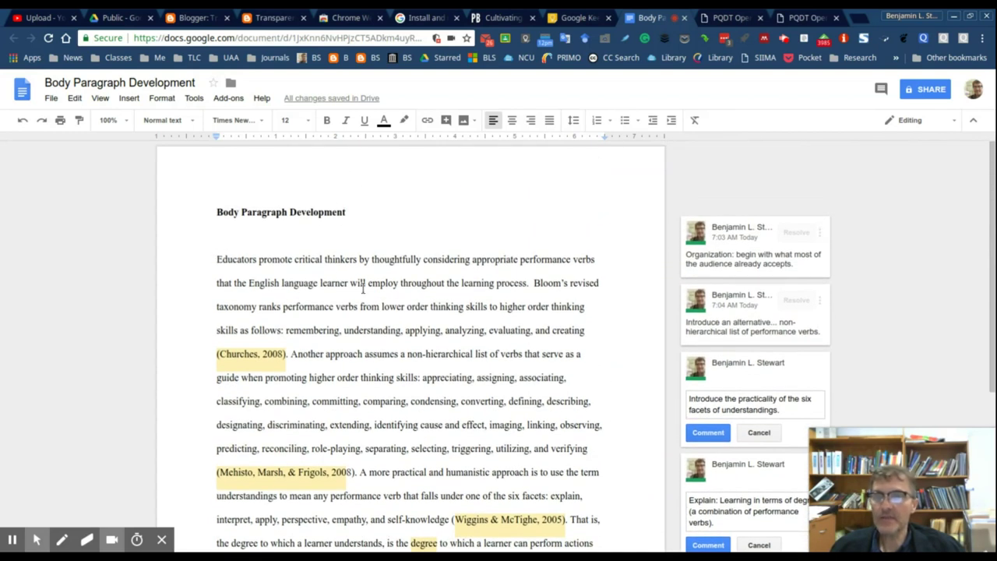
pyautogui.scroll(-6, 424, 343)
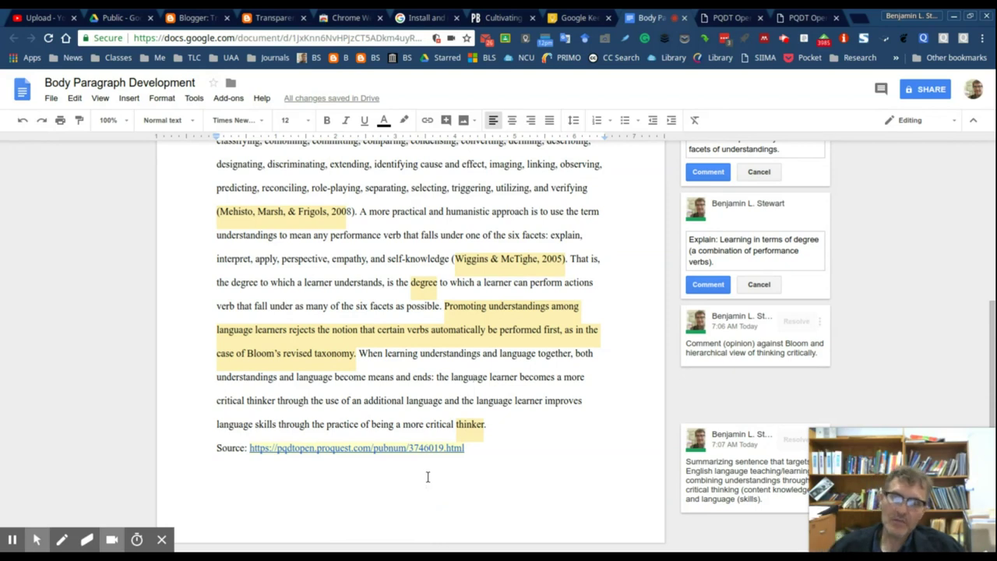
pyautogui.scroll(2, 425, 471)
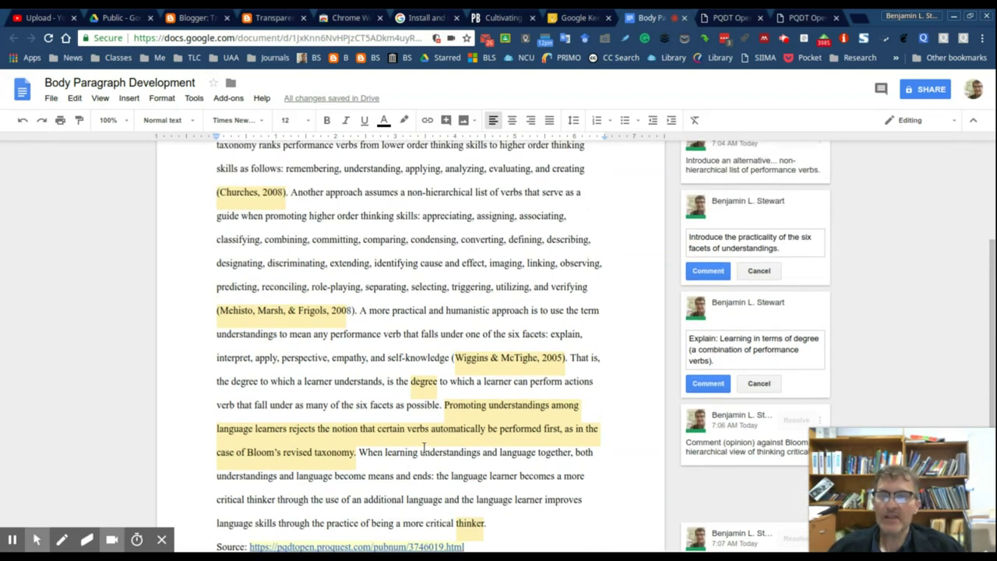
pyautogui.scroll(4, 424, 451)
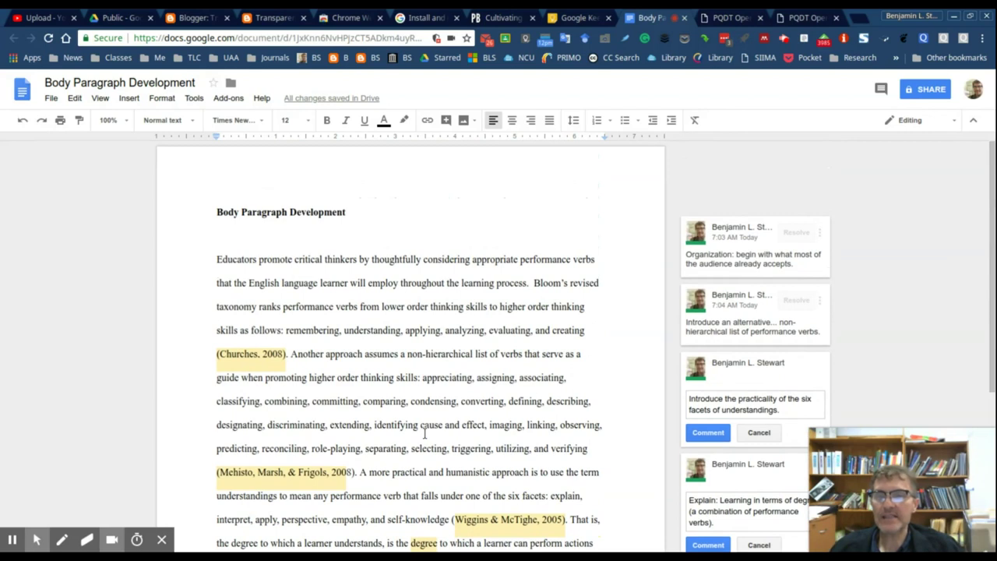
pyautogui.scroll(-3, 424, 434)
pyautogui.scroll(-2, 424, 434)
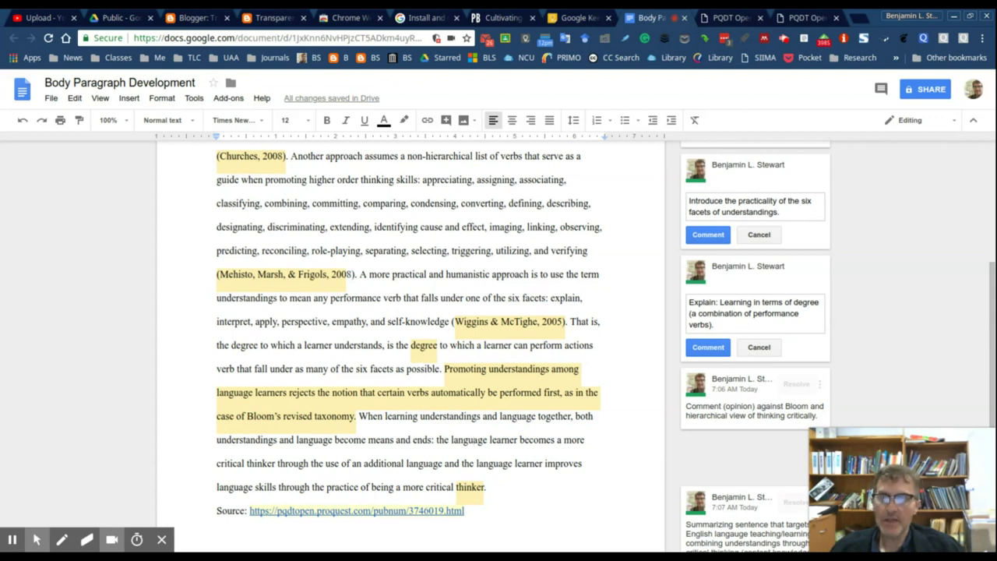
pyautogui.scroll(5, 426, 431)
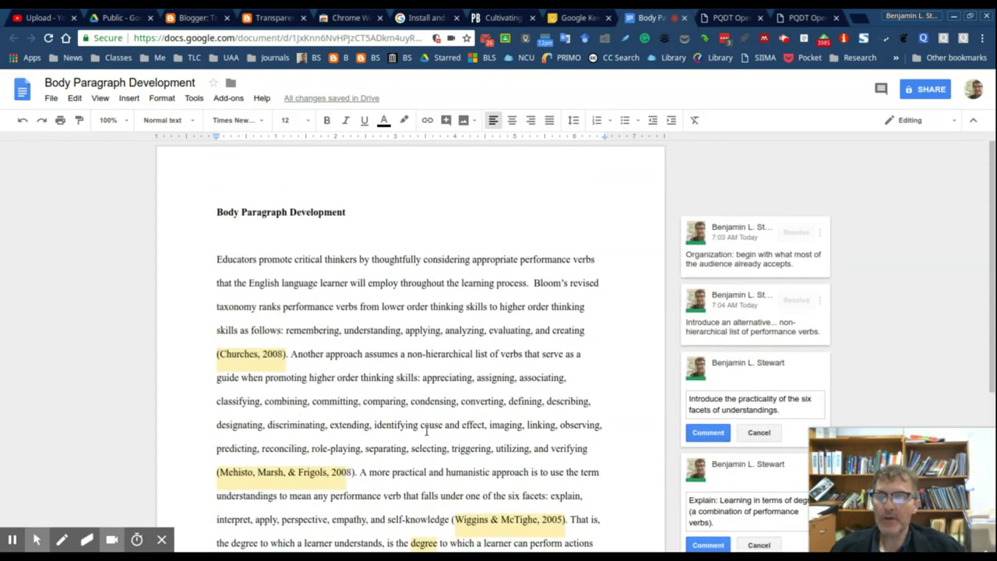